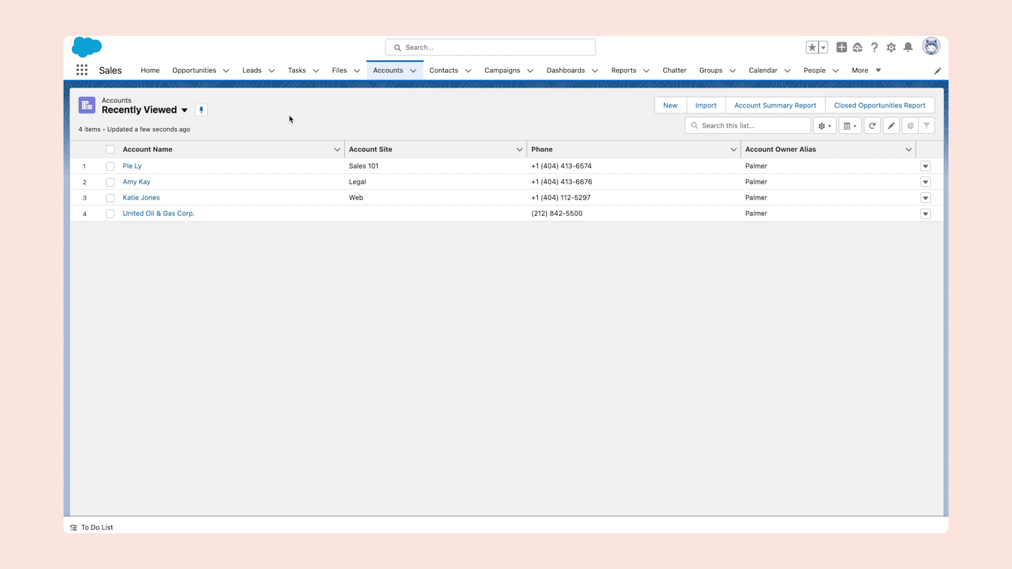
Switch to the airSlate Admin Tools app and open its custom button manager
left_click(81, 72)
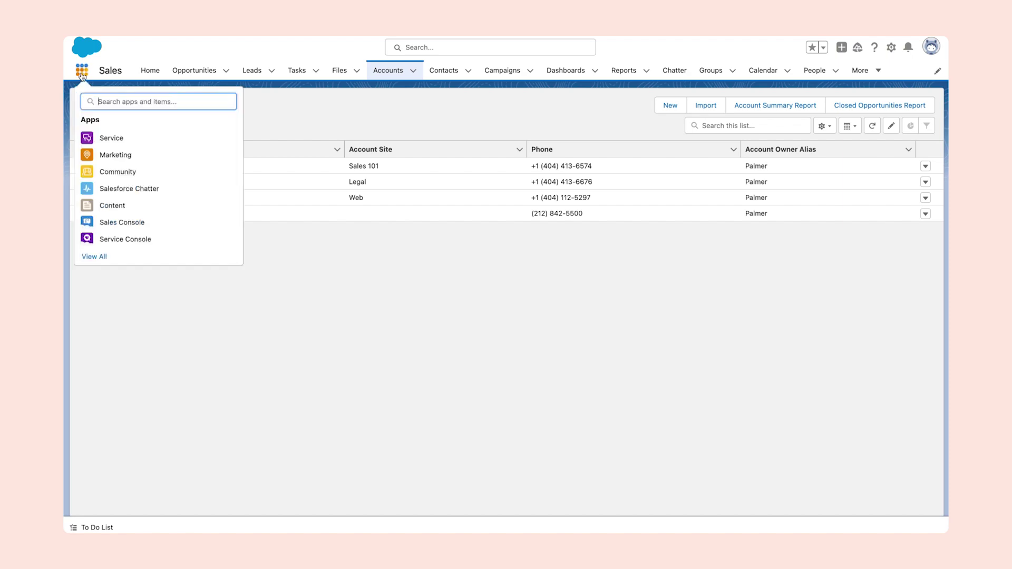
left_click(98, 256)
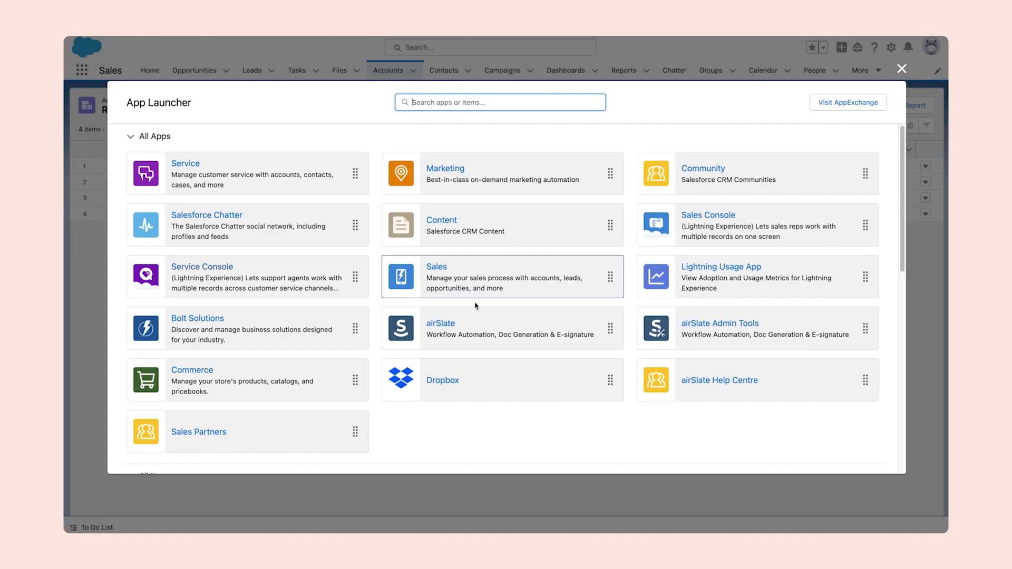
left_click(756, 326)
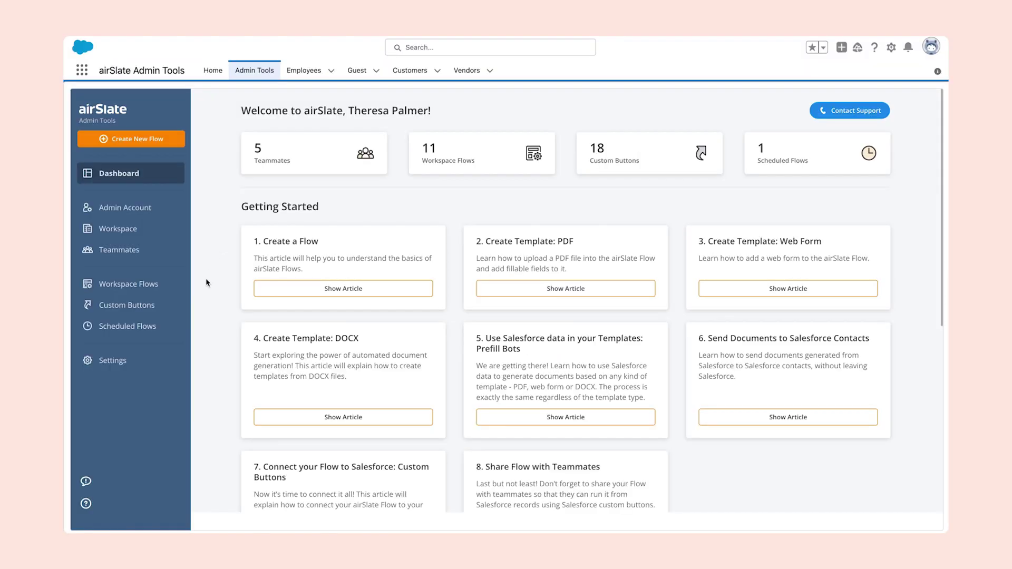
left_click(168, 304)
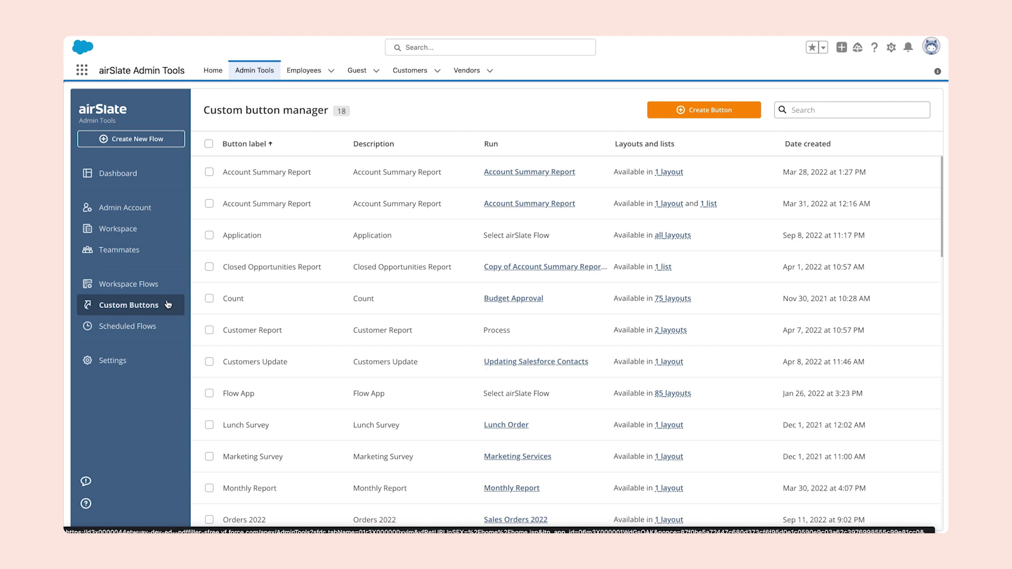
Create a custom button with the label and description Employee Onboarding, and proceed to its action settings
left_click(684, 113)
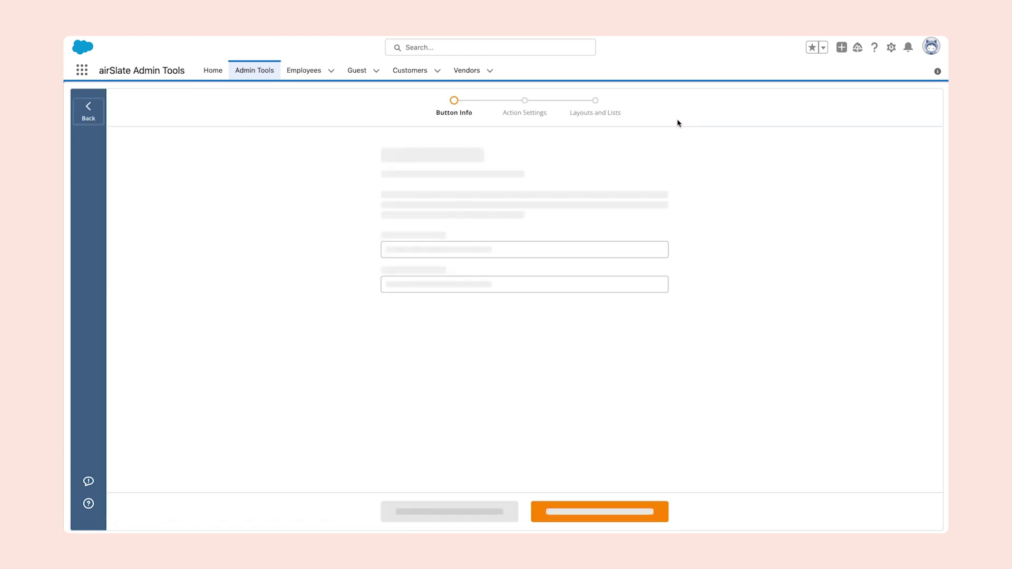
left_click(521, 257)
type("Emp")
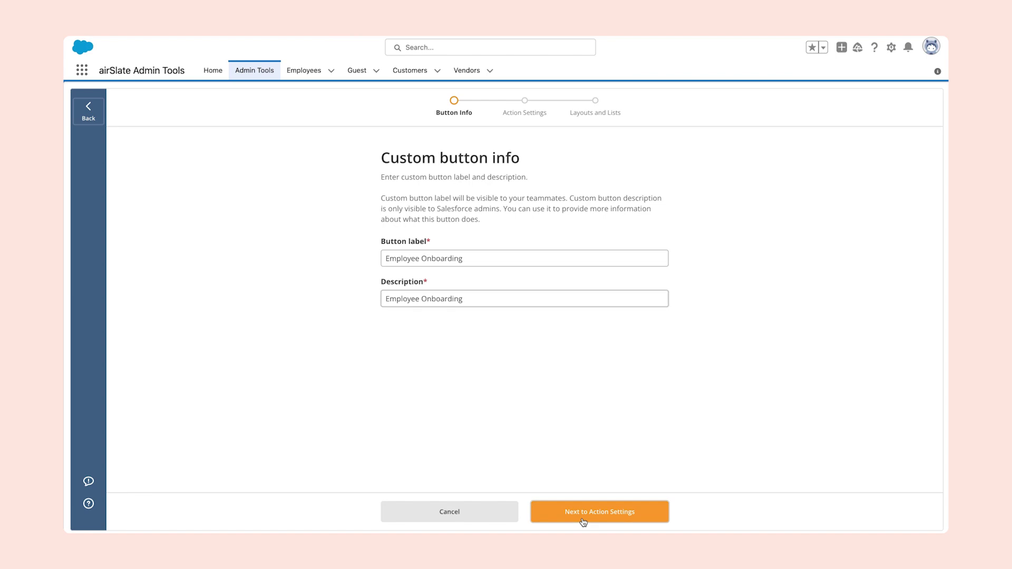
left_click(583, 512)
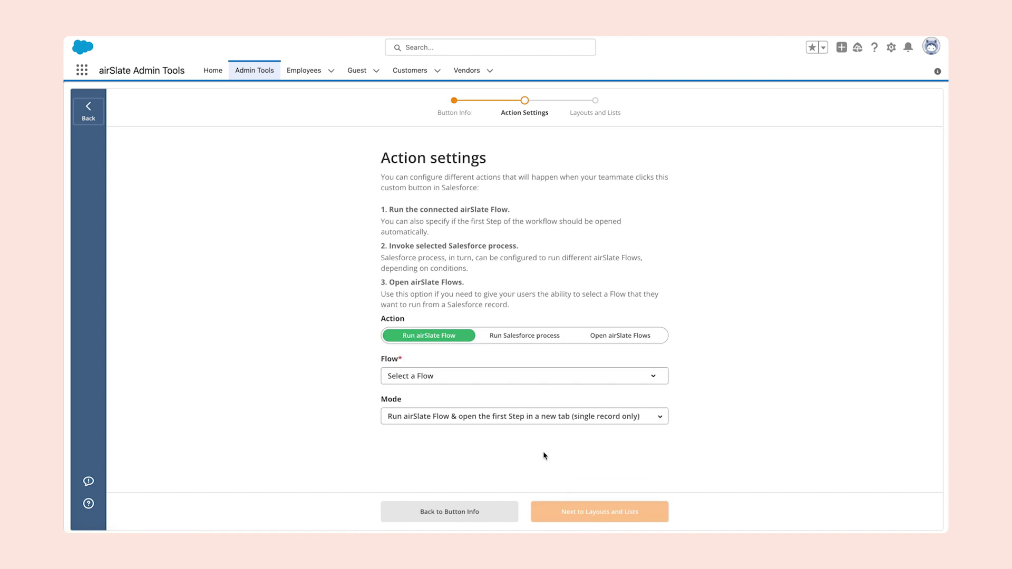
Set the button to run the Employee Onboarding Flow Template and open the first Step in a new tab (single record only)
left_click(526, 376)
scroll(526, 379, "down", 1)
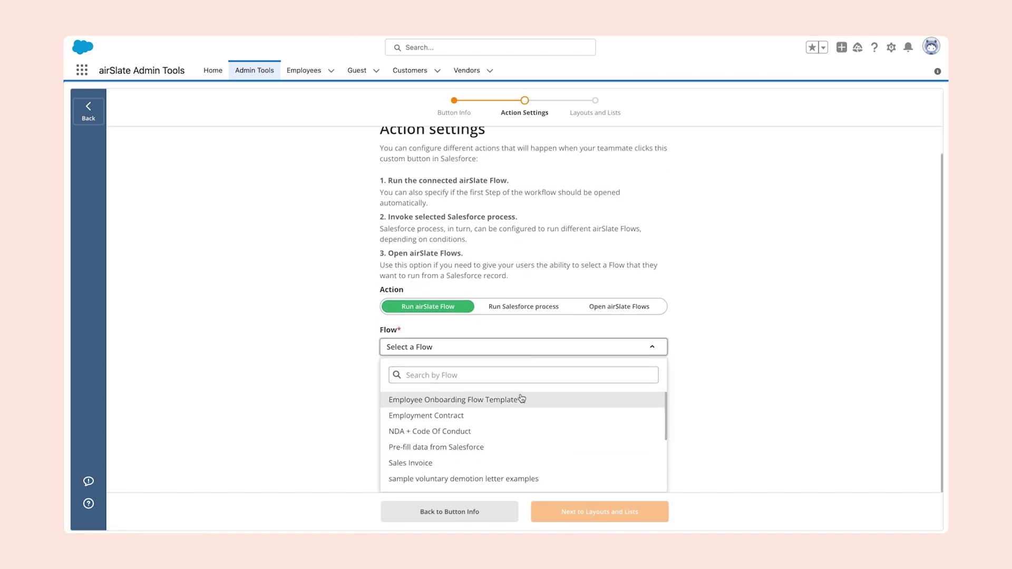
left_click(520, 400)
left_click(518, 410)
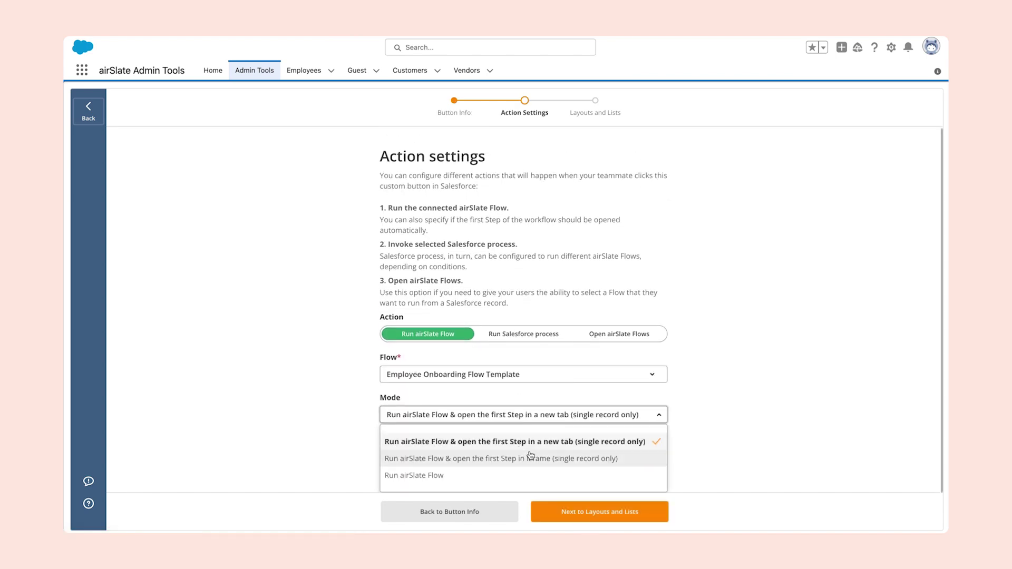
left_click(534, 446)
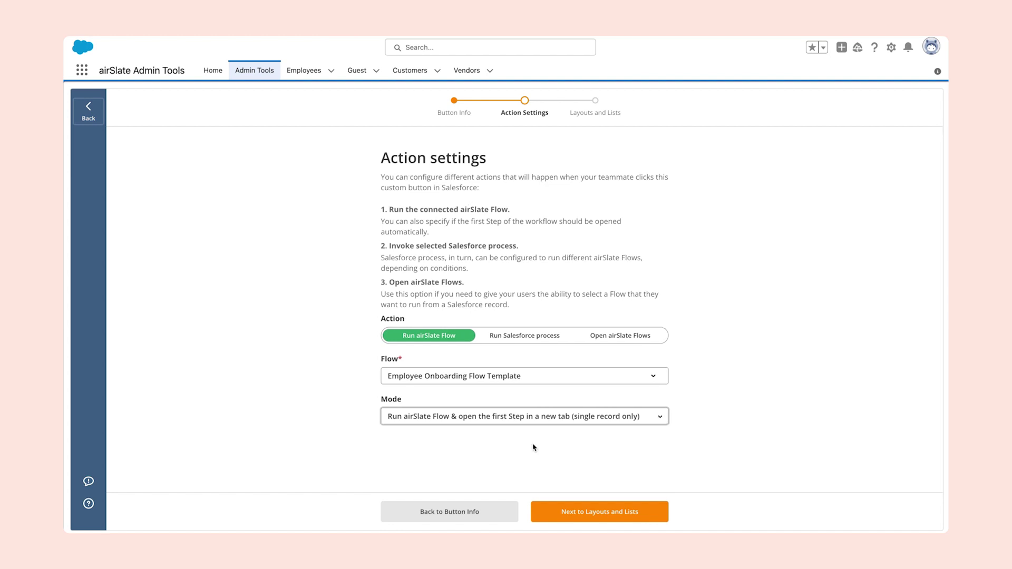
left_click(574, 506)
Search the layouts for "Acc", select all matching layouts for the button, and finish creating it
left_click(560, 222)
type("Acc")
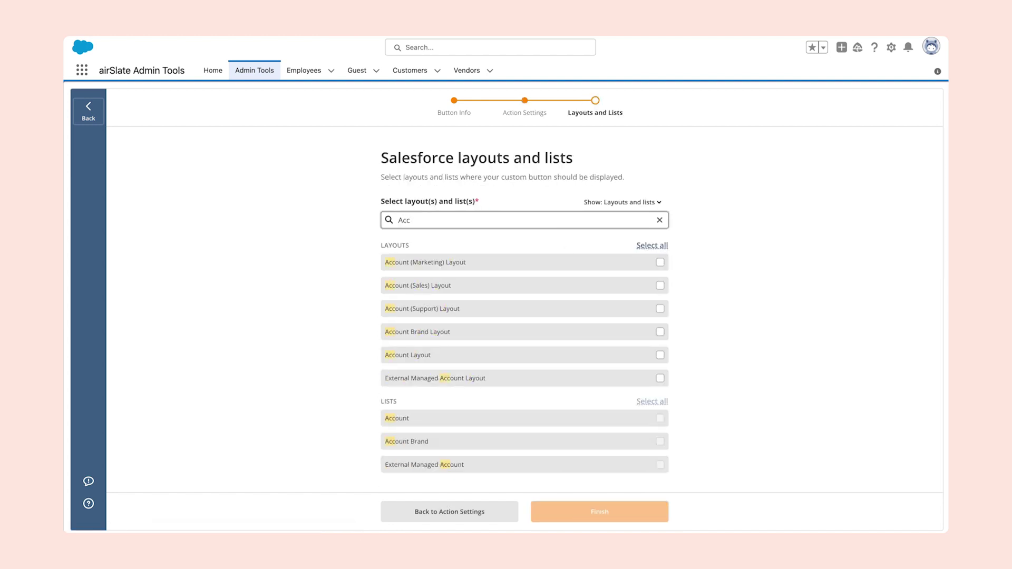
left_click(658, 246)
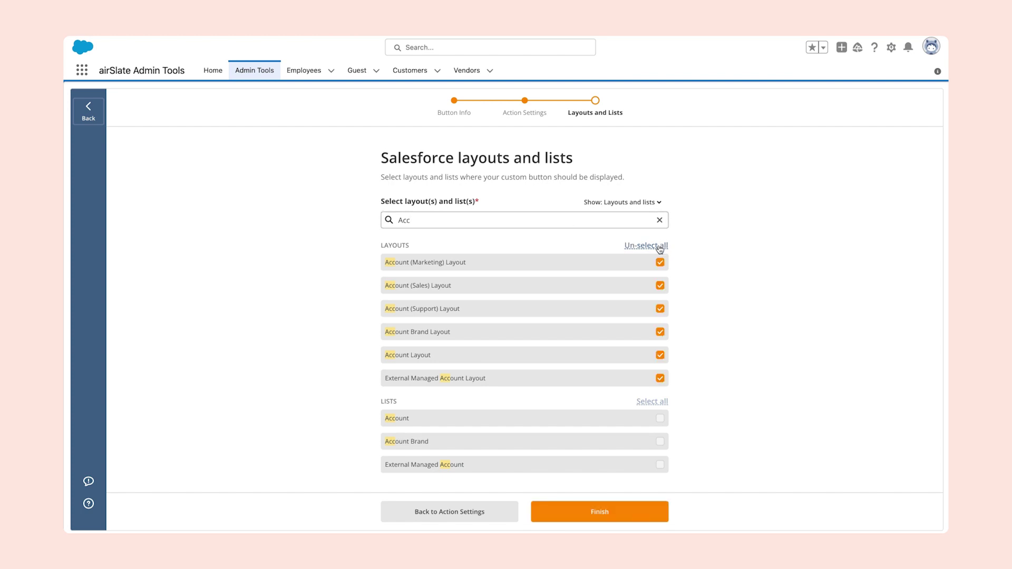
left_click(639, 514)
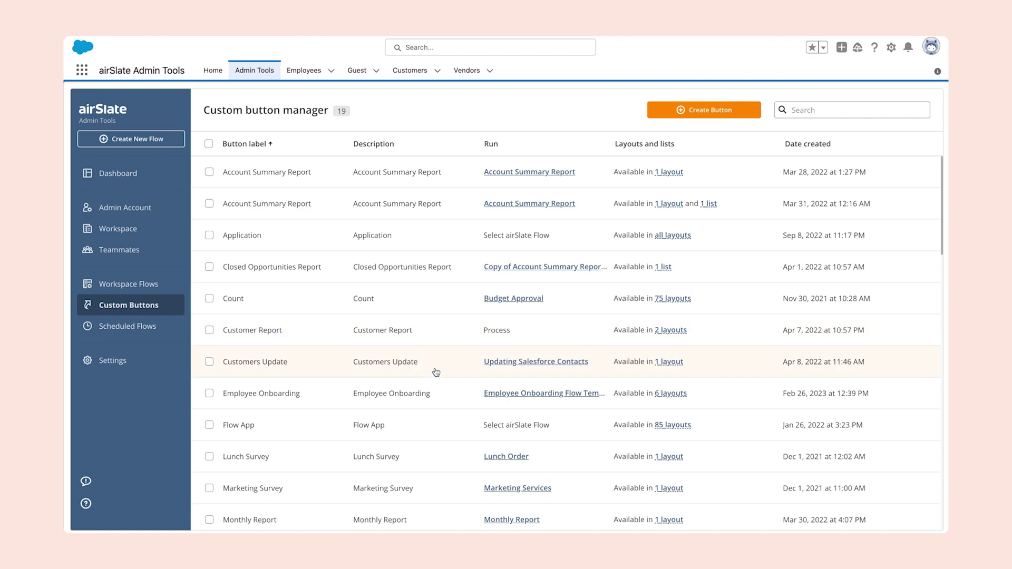
Open the account record whose site is Sales 101 and run the Employee Onboarding custom button from it
left_click(457, 397)
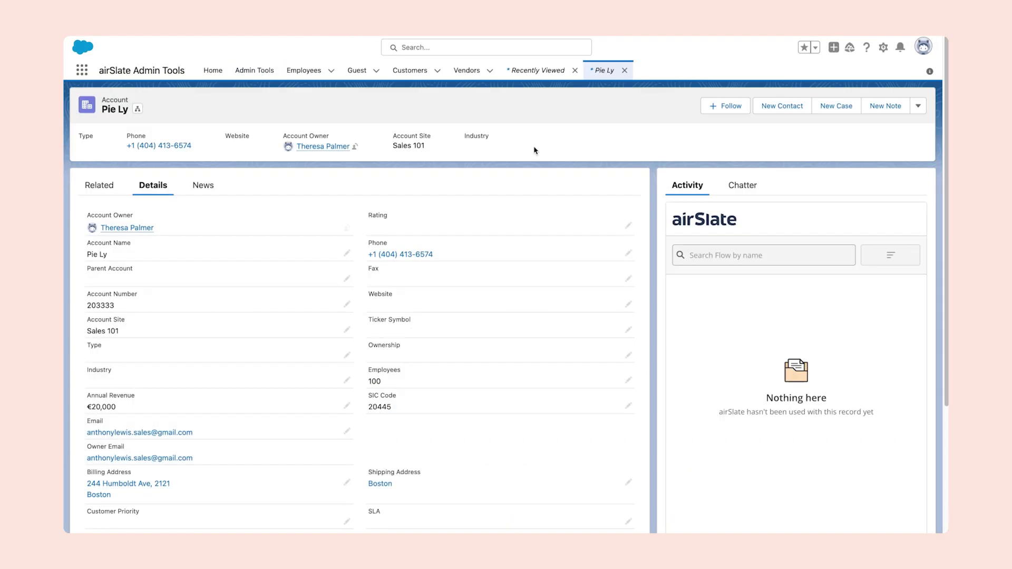
left_click(918, 107)
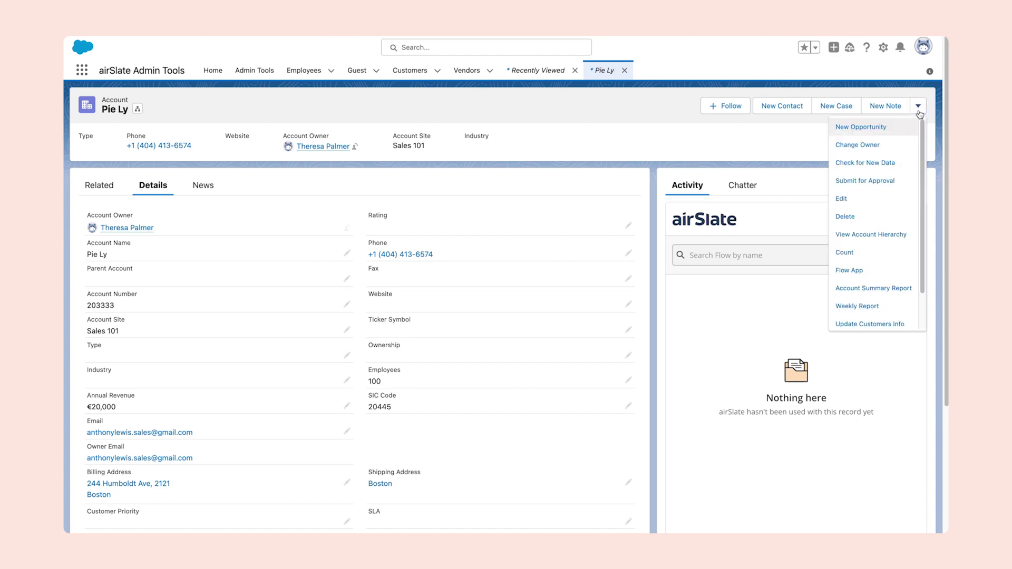
scroll(891, 221, "down", 2)
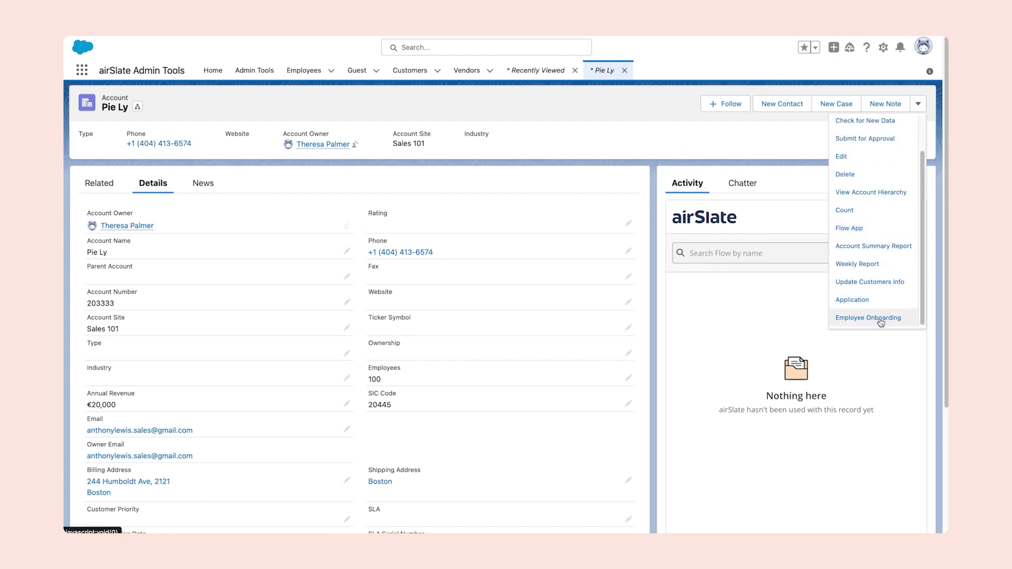
left_click(880, 318)
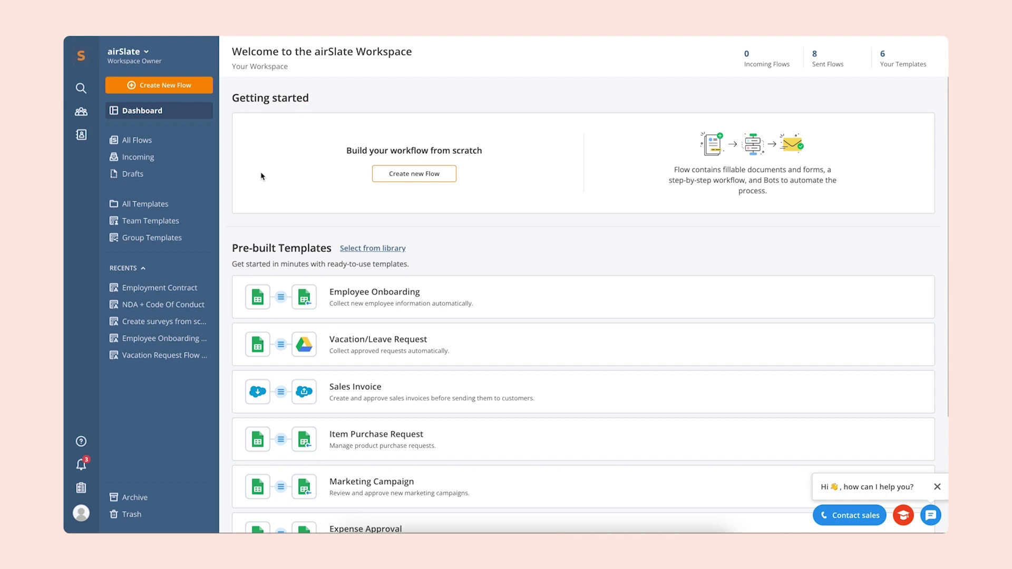
Browse the airSlate pre-built template library and view the details of the Contract Management Flow
left_click(388, 251)
scroll(280, 363, "down", 5)
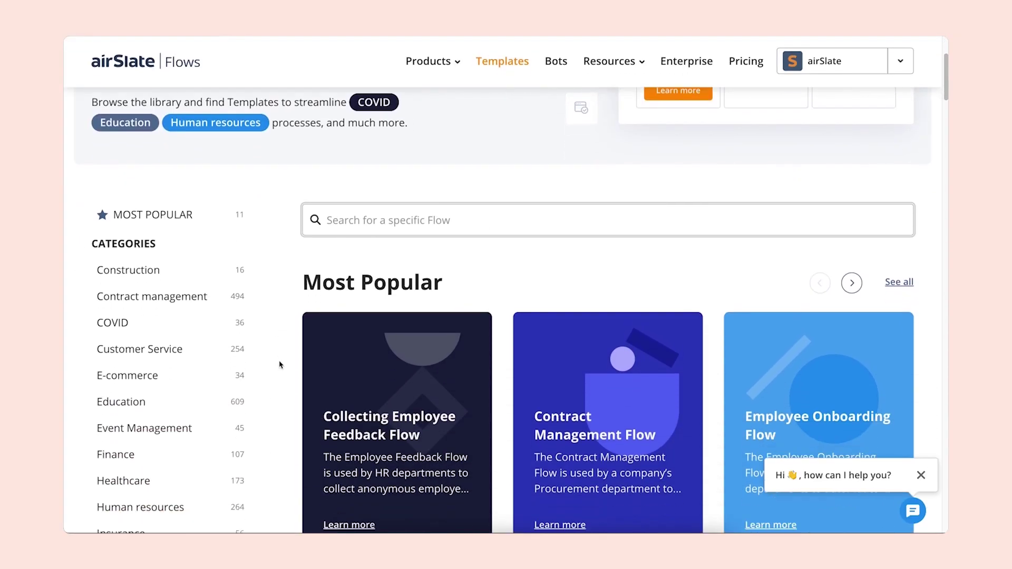
scroll(280, 364, "down", 6)
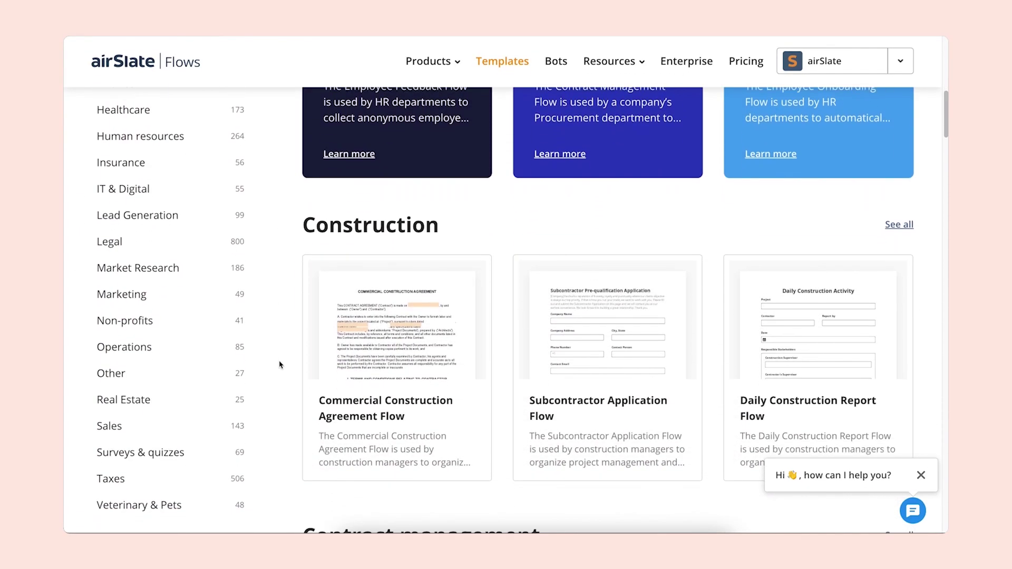
scroll(280, 364, "down", 5)
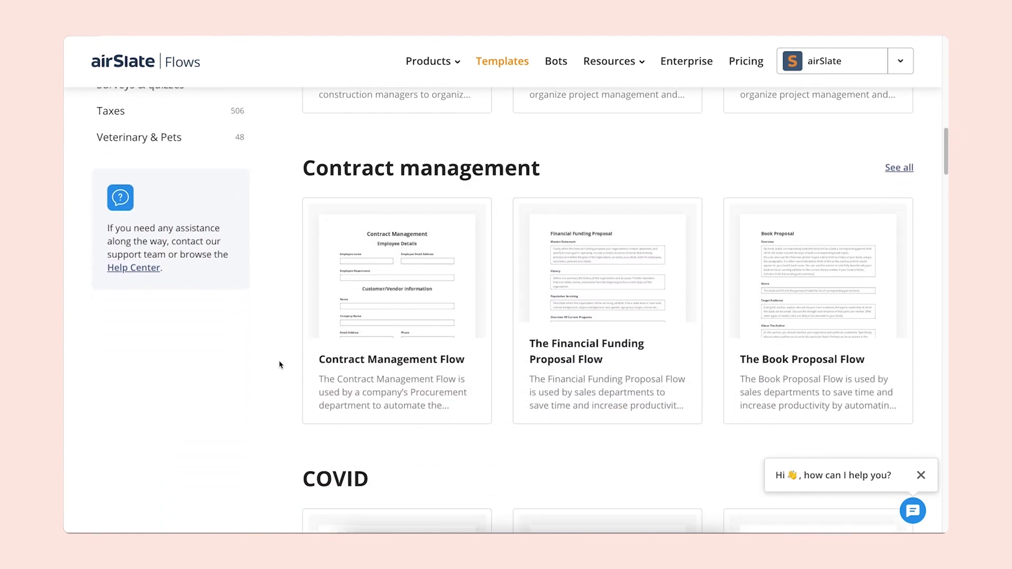
mouse_move(319, 352)
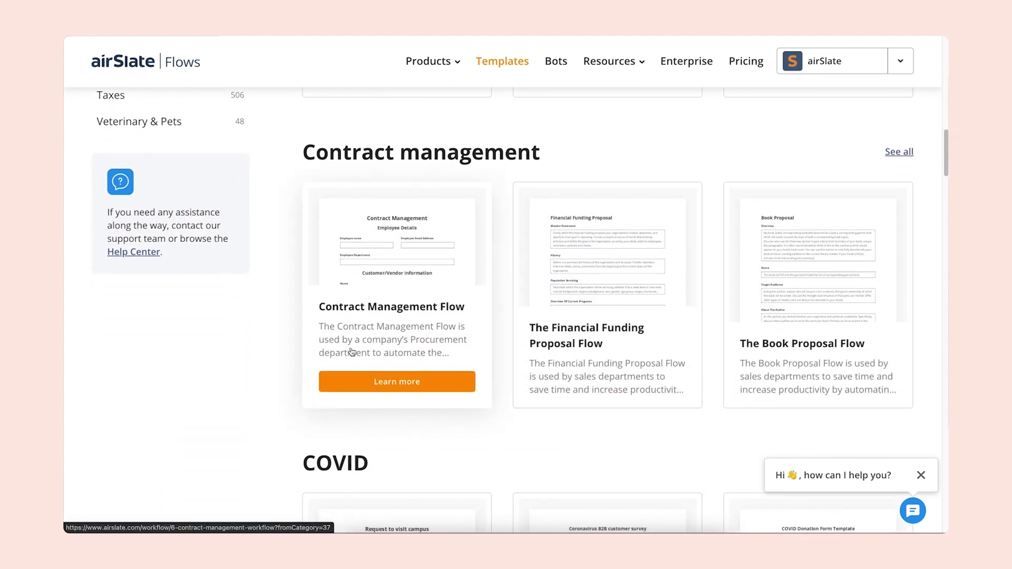
left_click(357, 386)
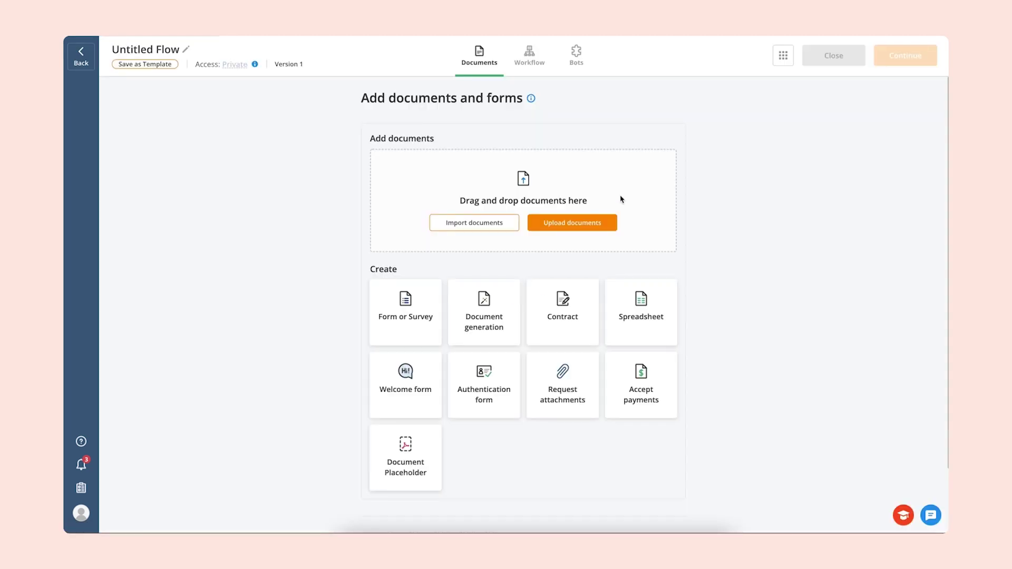
Upload the Employment Contract document to the new Flow
left_click(600, 227)
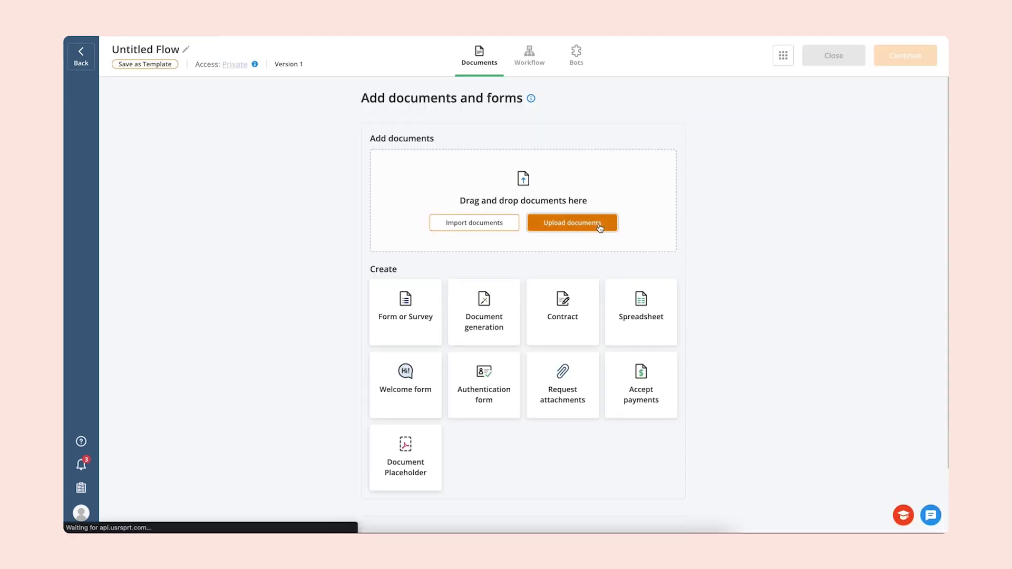
left_click(470, 225)
double_click(470, 230)
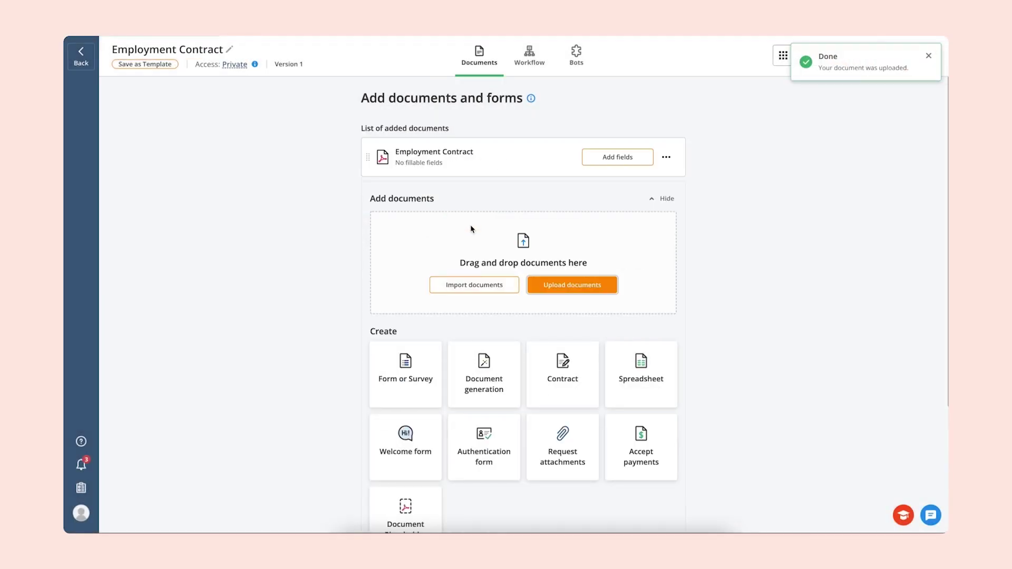
Add fillable fields to the Employment Contract: a number for the contact number, a date for the birth date, and text for the other details
left_click(589, 159)
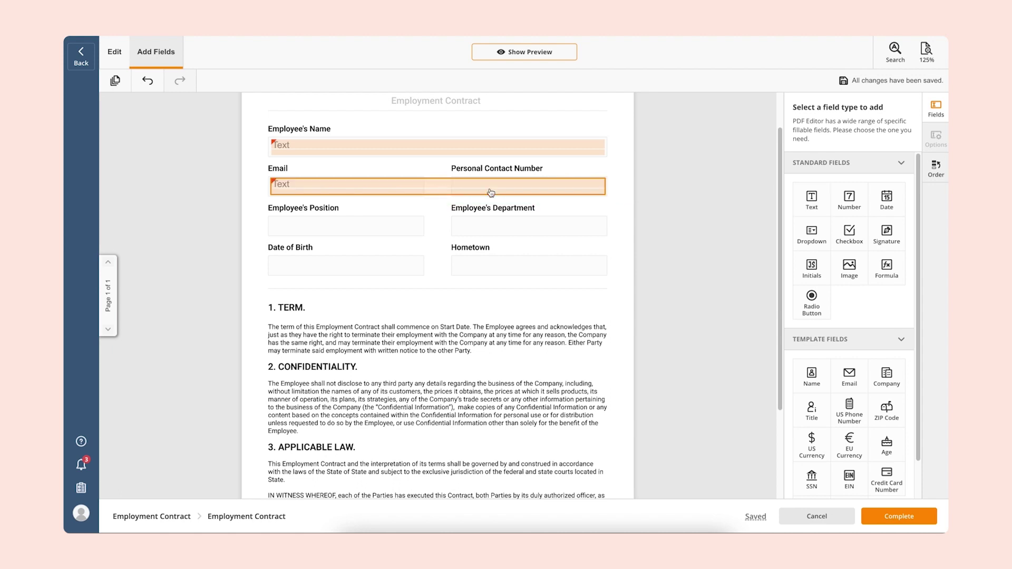
left_click(446, 190)
left_click_drag(605, 186, 420, 185)
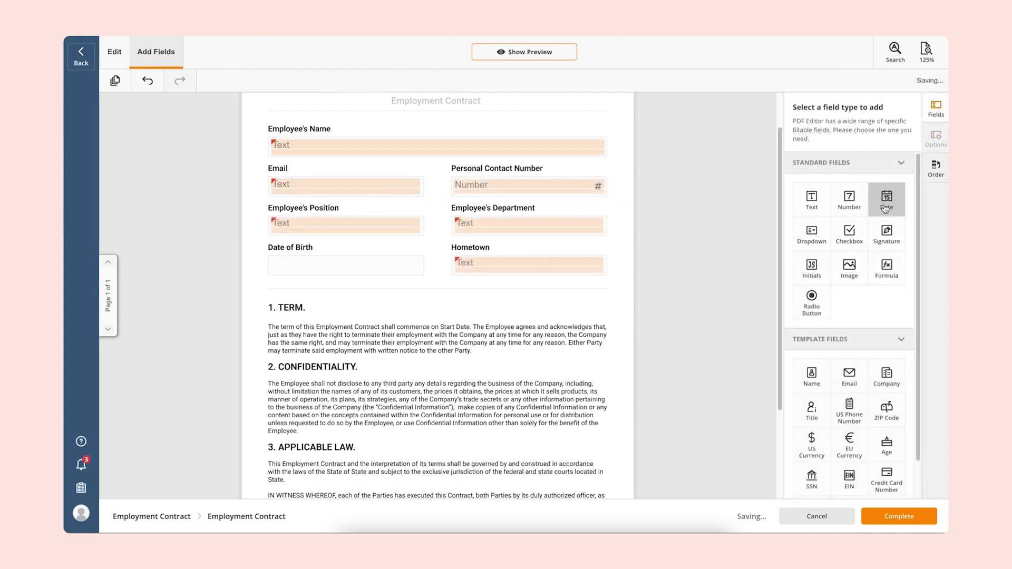
left_click_drag(886, 199, 421, 265)
left_click(318, 267)
left_click(476, 302)
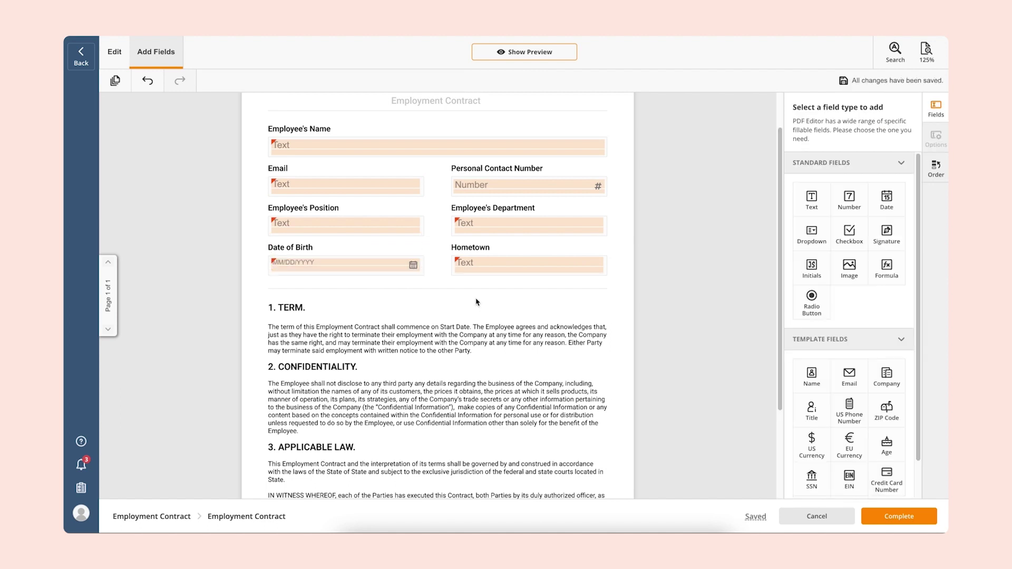
Place a signature field and a signature date field at the end of the Employment Contract
scroll(476, 302, "down", 2)
left_click(885, 234)
left_click_drag(887, 200, 518, 443)
left_click_drag(633, 429, 582, 442)
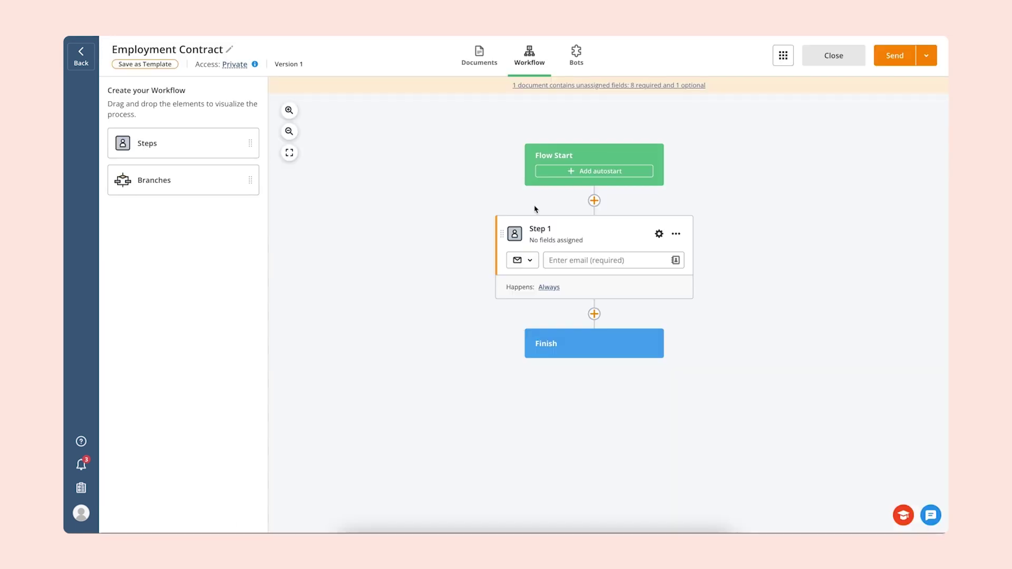
Add a second workflow step before Finish and name the two steps Employee and HR
left_click_drag(194, 150, 592, 327)
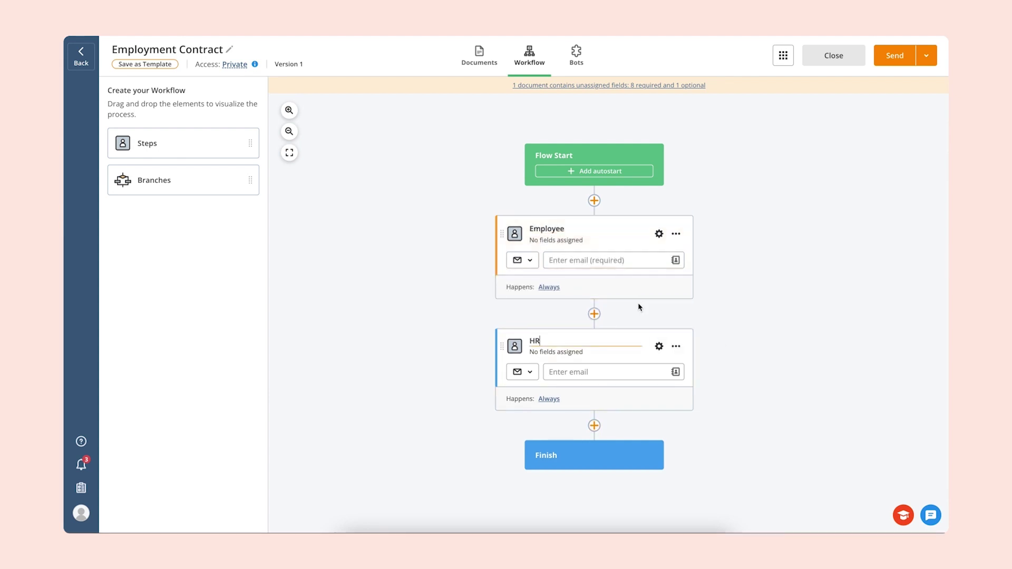
Assign all Employment Contract fields to the Employee step and add a branch between the Employee and HR steps
left_click(659, 234)
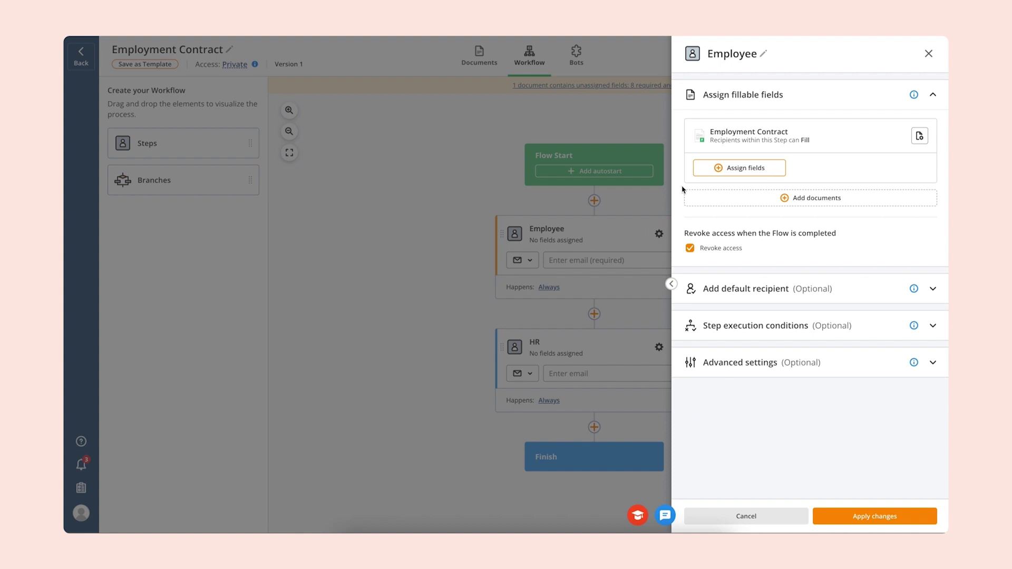
left_click(704, 169)
left_click(373, 205)
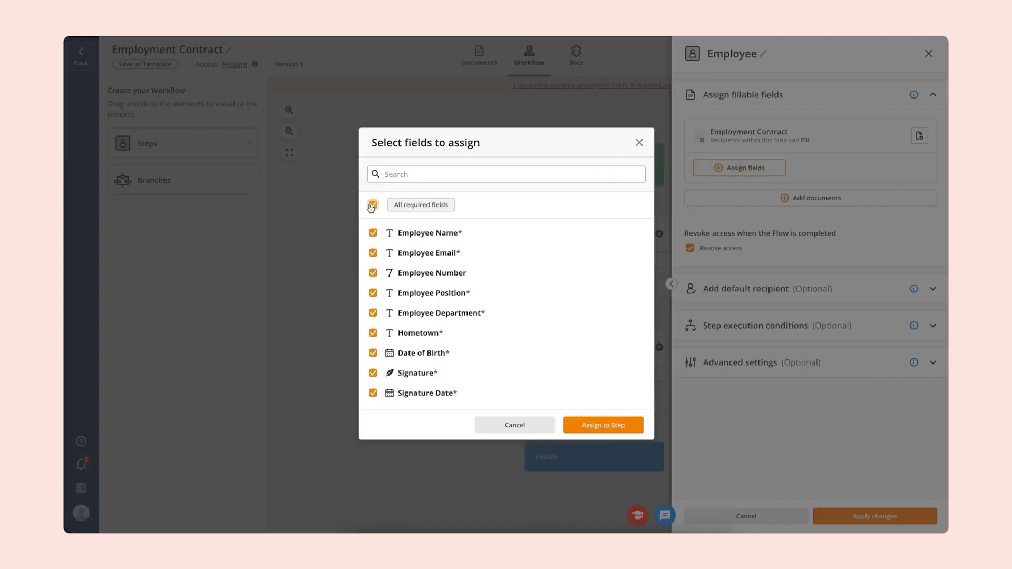
left_click(584, 425)
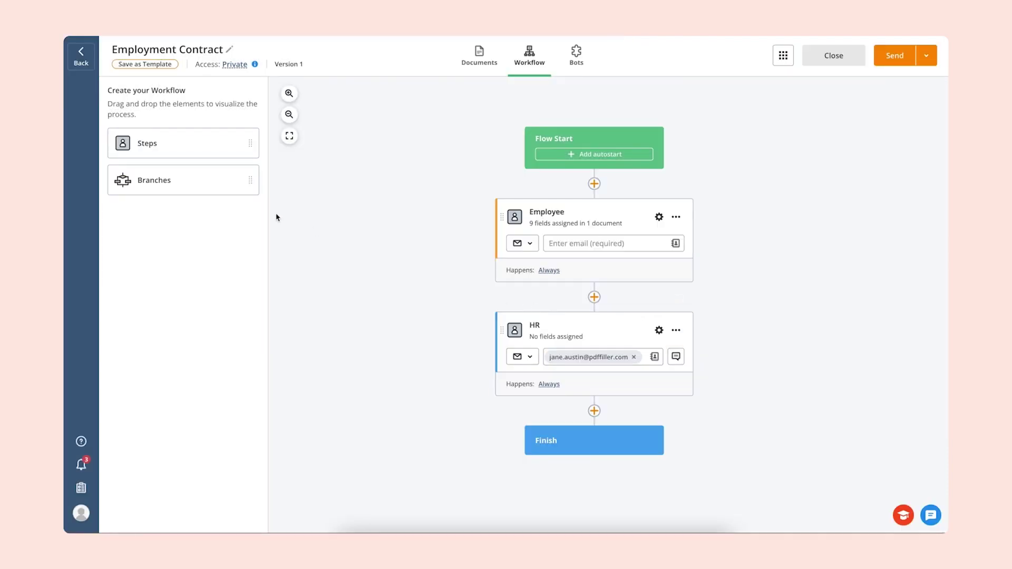
left_click_drag(206, 178, 593, 316)
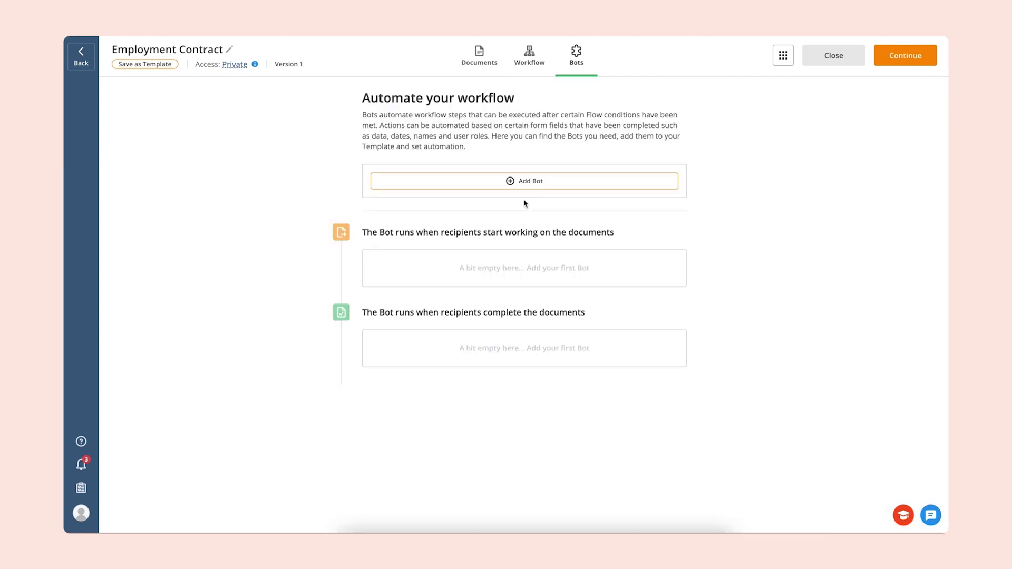
Add the Email on Documents Completion Bot and set it to notify the admin and anyone who will complete the document
left_click(525, 186)
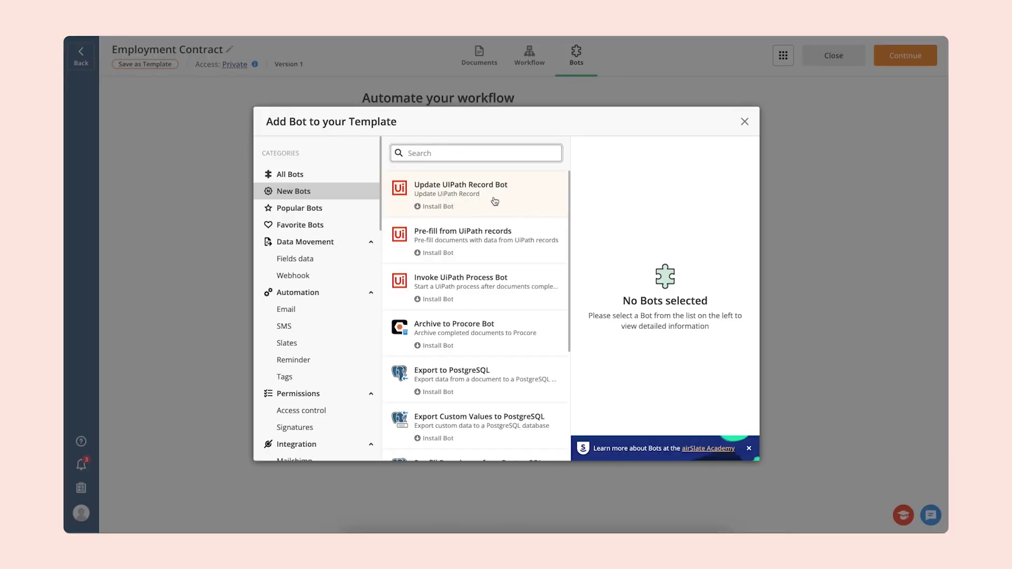
left_click(359, 309)
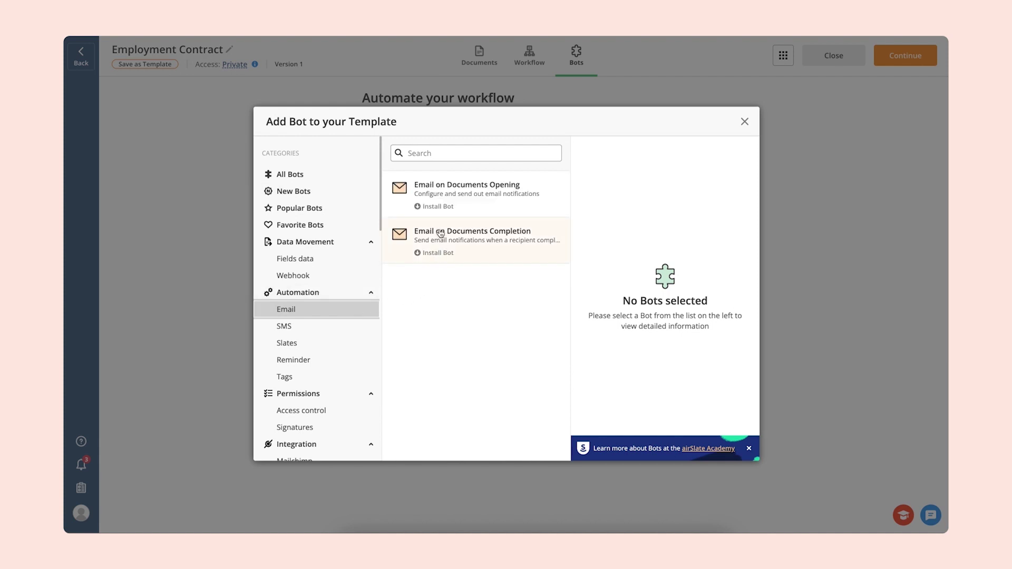
left_click(441, 233)
left_click(639, 198)
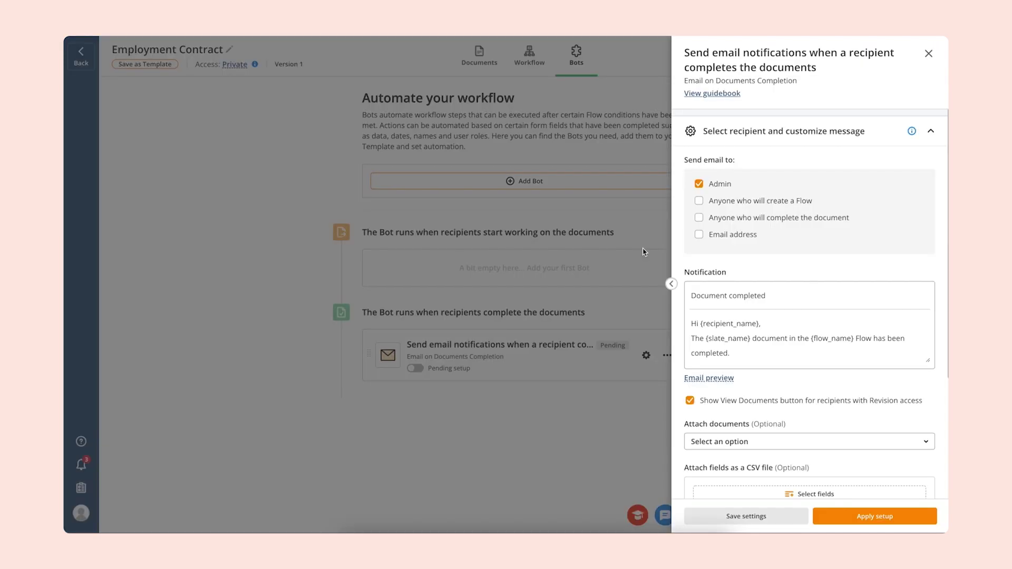
left_click(699, 224)
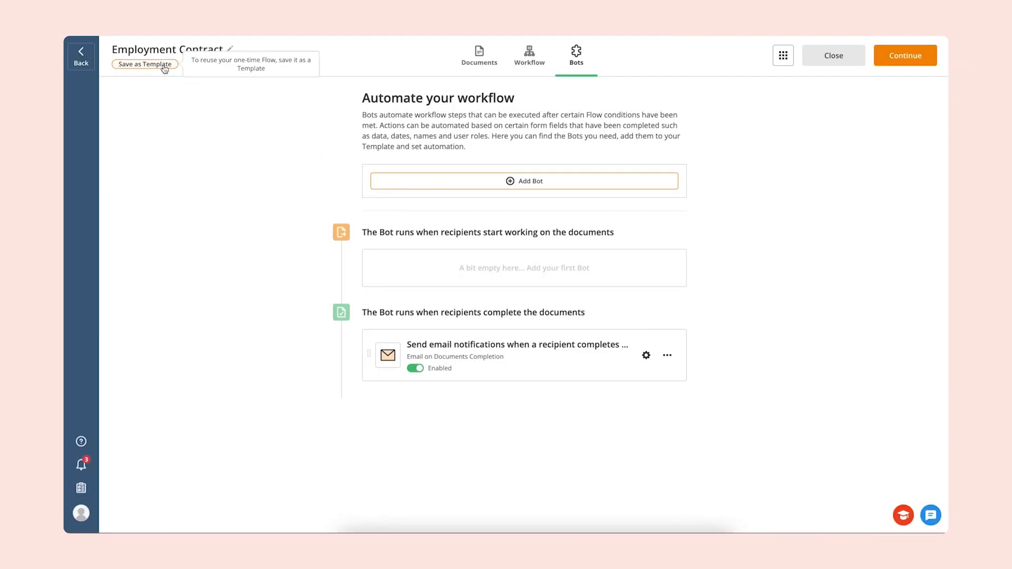
Save the Employment Contract Flow as a reusable Template
left_click(165, 65)
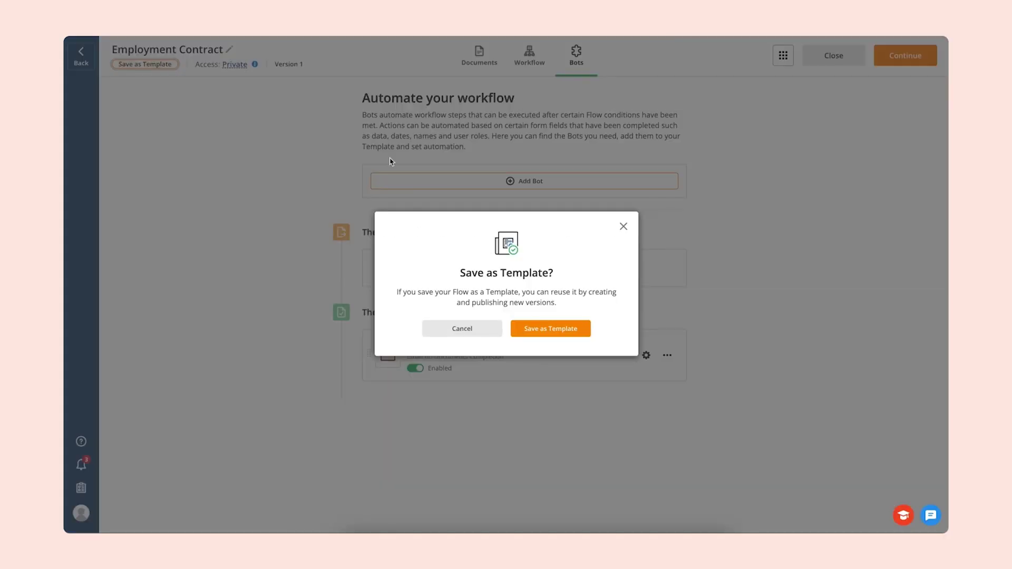
left_click(536, 329)
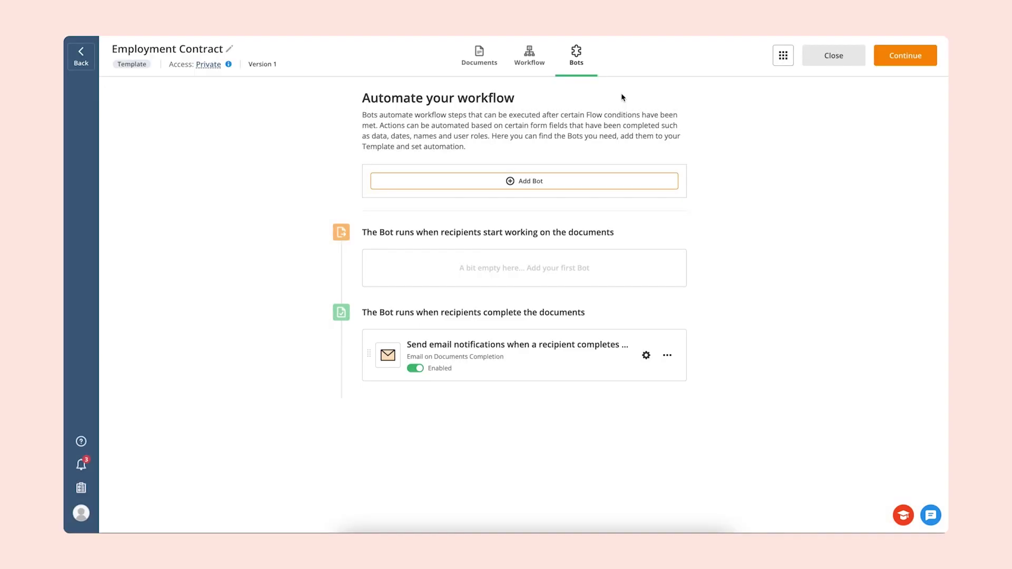
Enable the shareable link in the Employment Contract workflow's start settings and copy the link
left_click(528, 59)
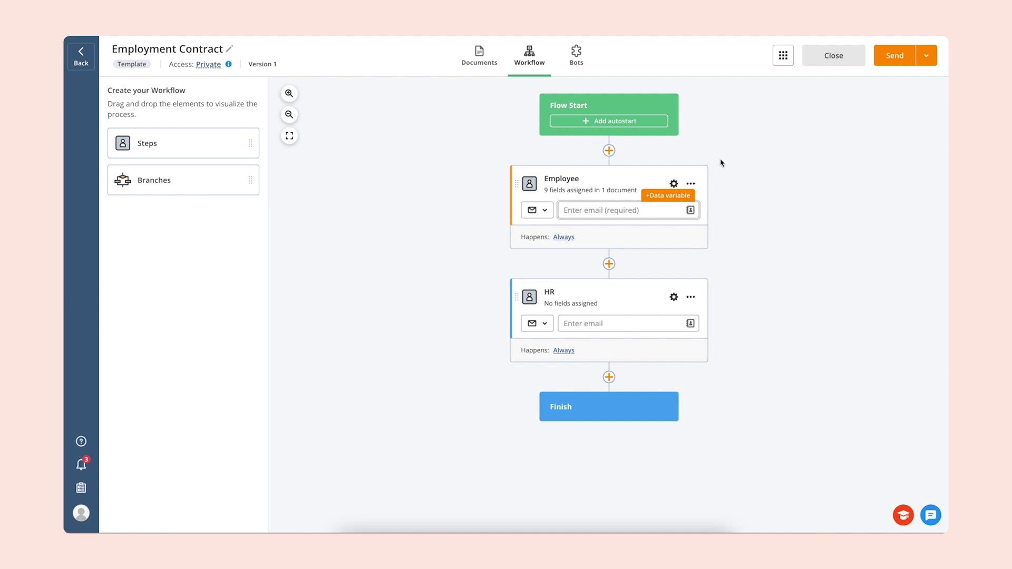
left_click(926, 56)
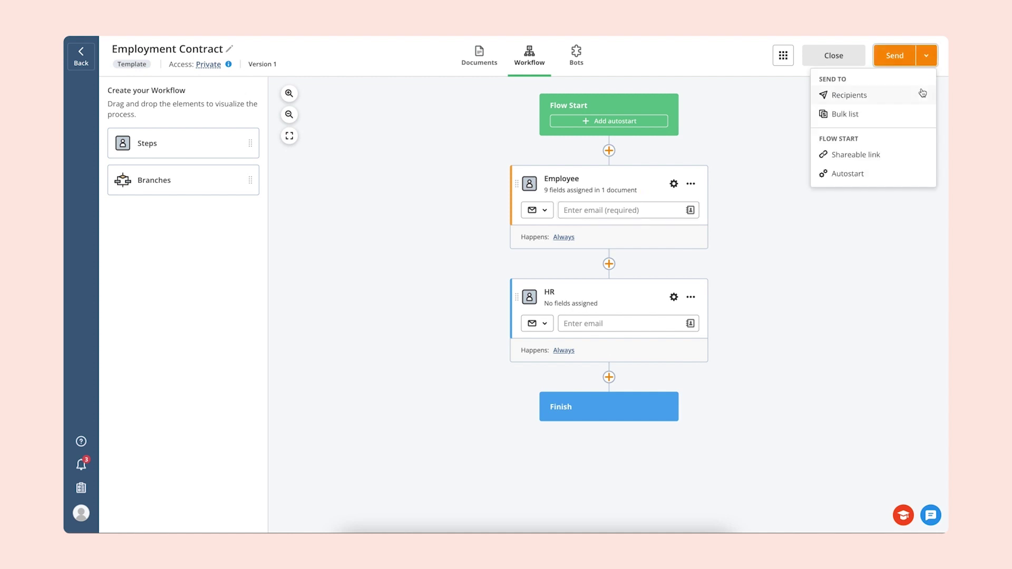
left_click(904, 160)
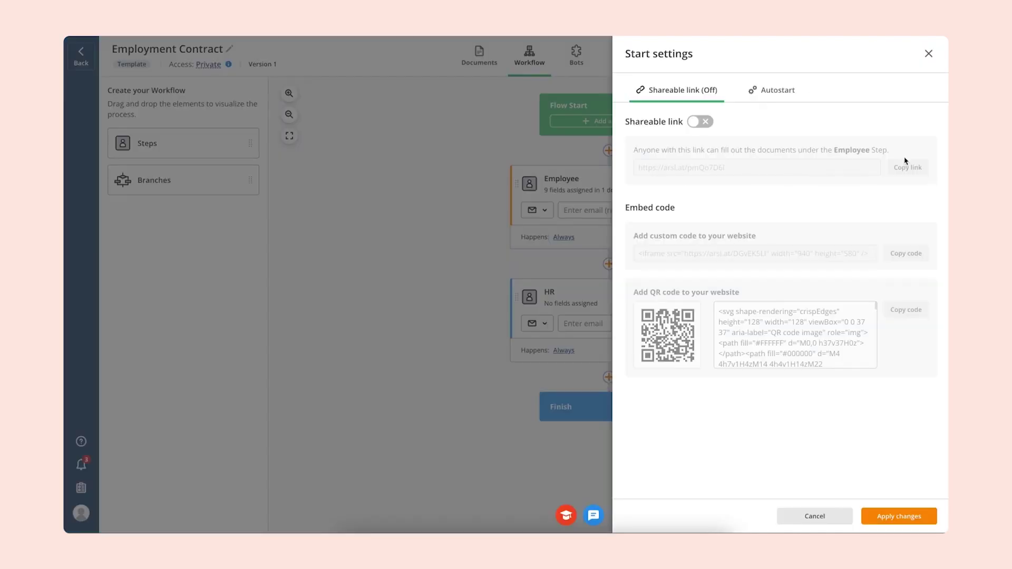
left_click(705, 122)
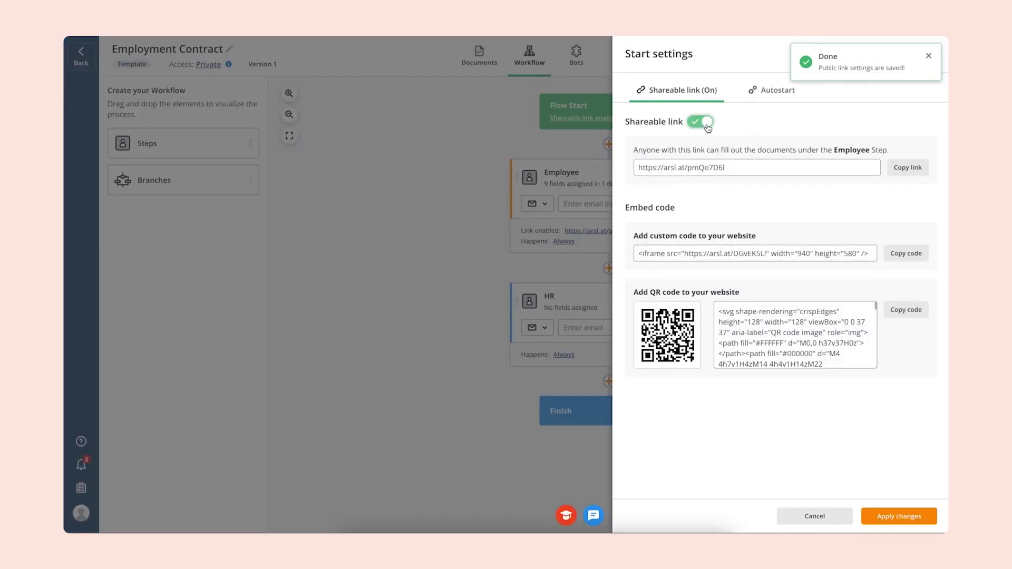
left_click(903, 174)
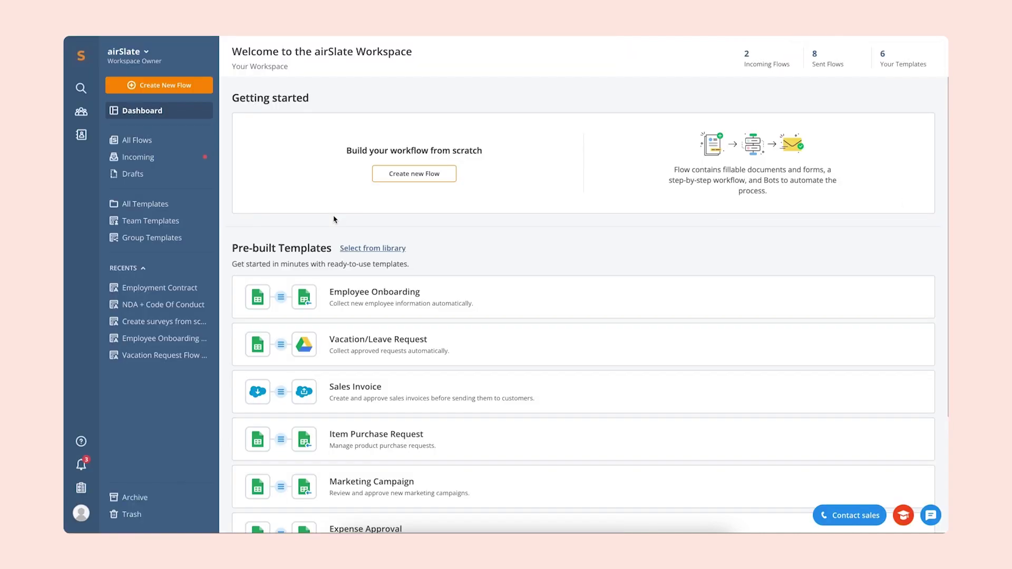
Open the Bots log of today's Employment Contract Flow and review the Revision 1 event log of the Lock the slate Flow Diagram Bot
left_click(171, 146)
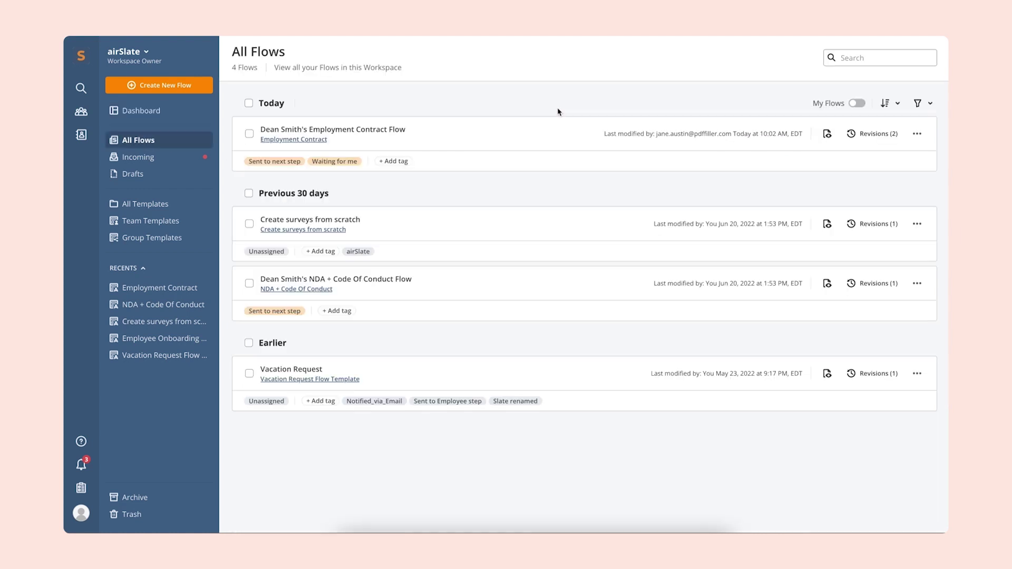
left_click(917, 136)
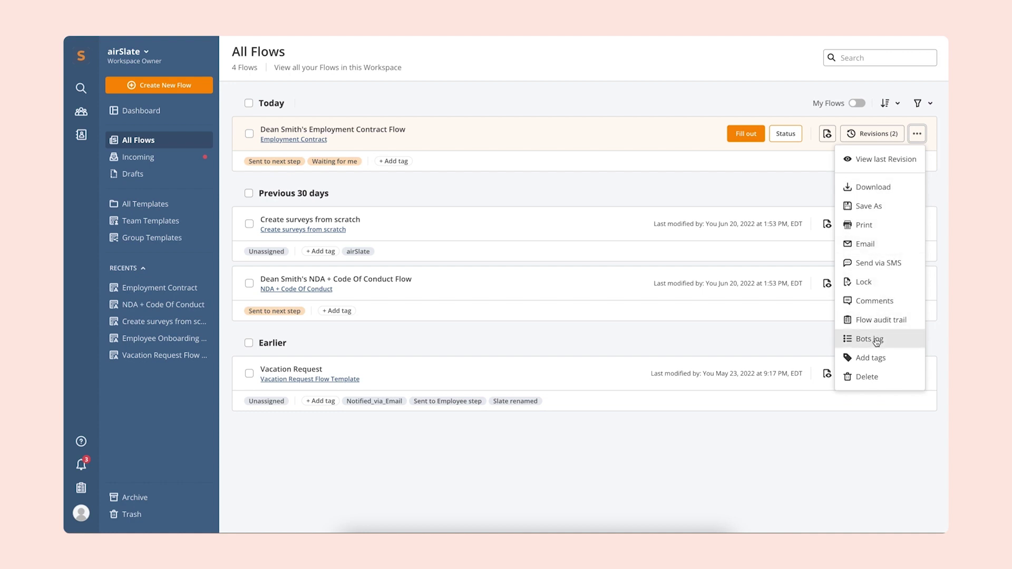
left_click(878, 339)
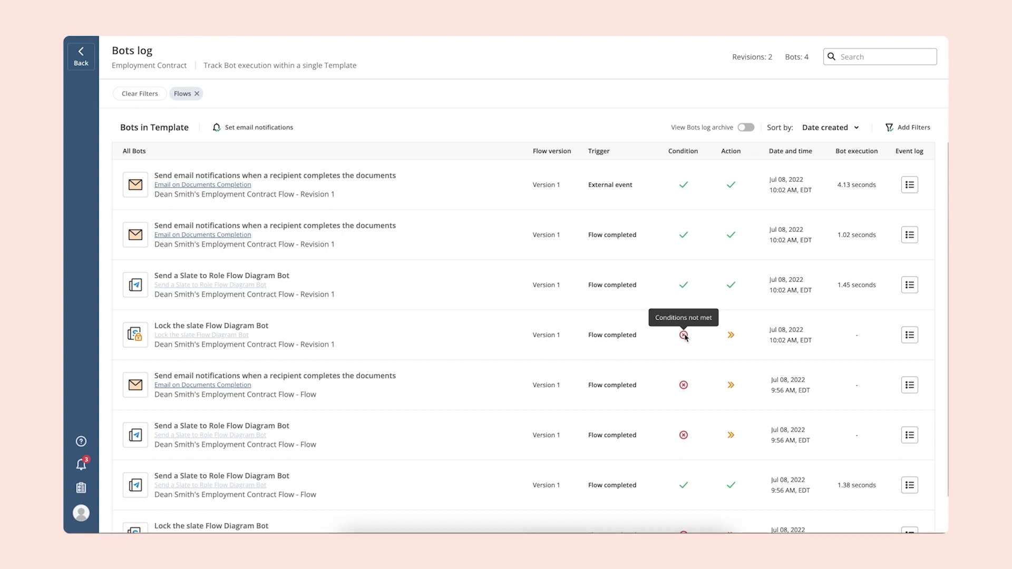
left_click(910, 335)
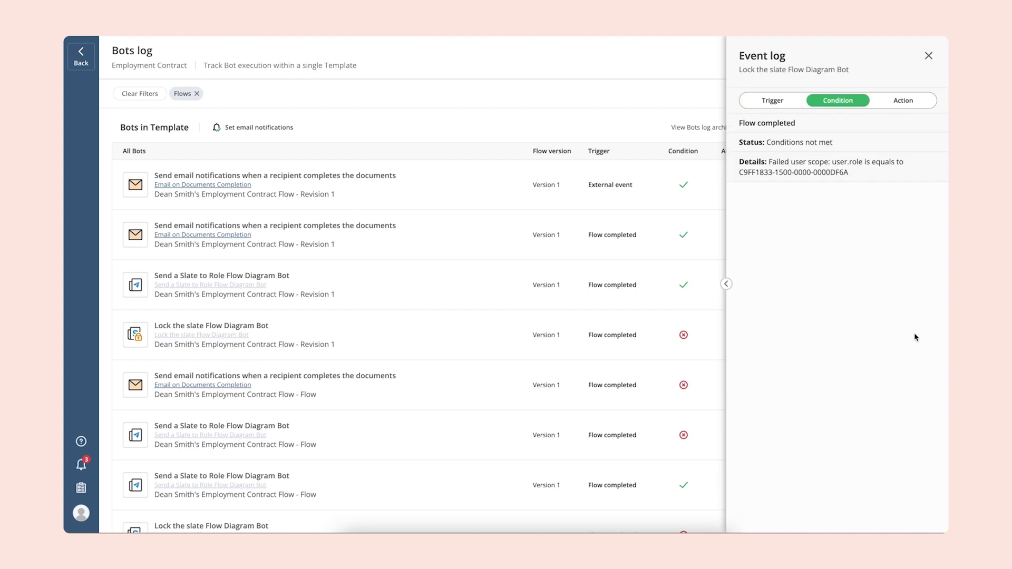
left_click(928, 56)
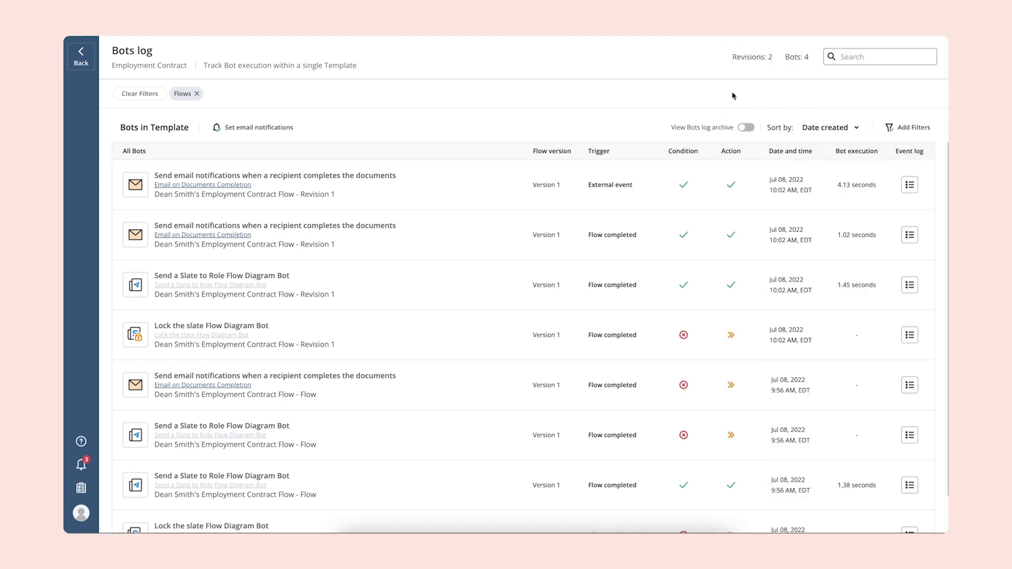